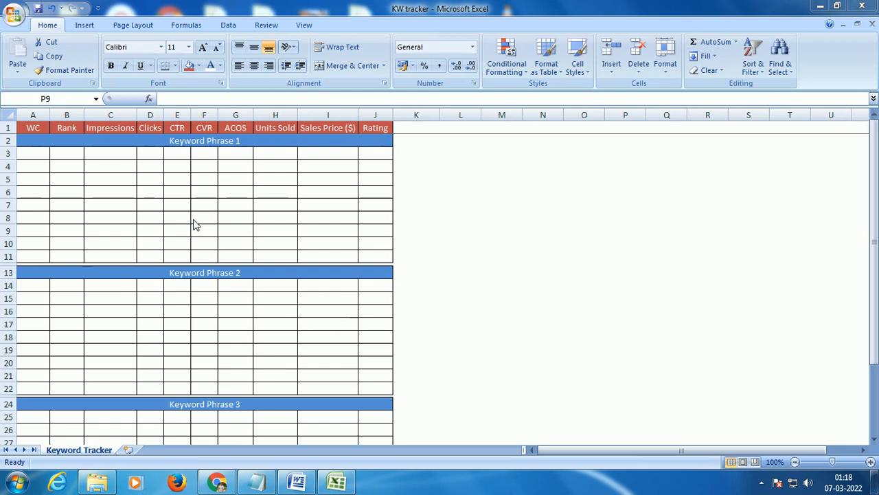
- Set the font colour of row 3, the first week under Keyword Phrase 1, to black
{"action": "left_click", "coordinate": [6, 154]}
{"action": "left_click", "coordinate": [6, 154]}
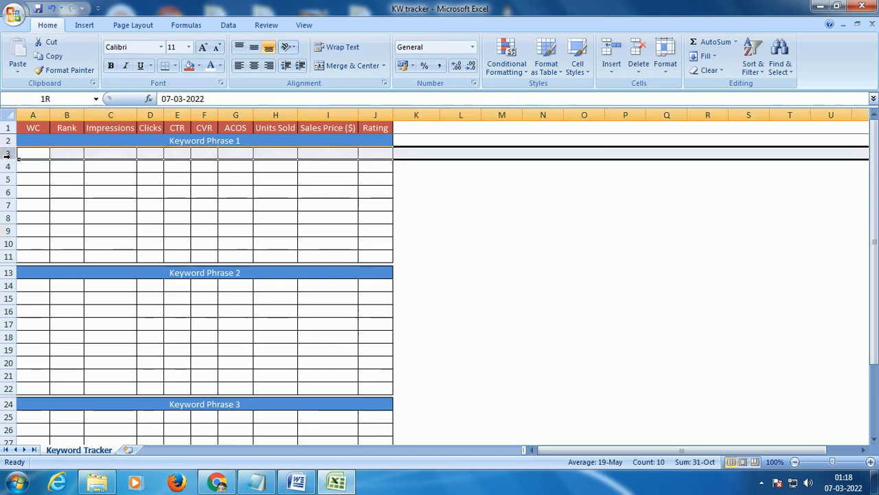
{"action": "left_click", "coordinate": [220, 65]}
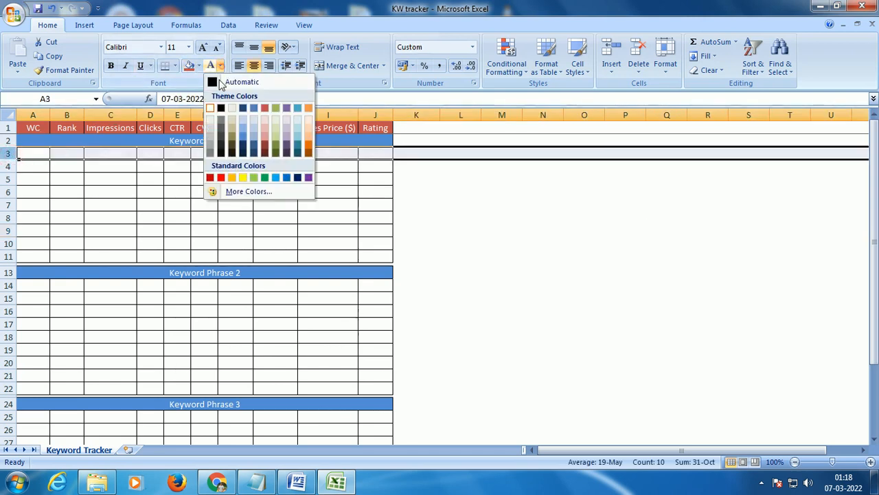
{"action": "left_click", "coordinate": [211, 115]}
{"action": "left_click", "coordinate": [147, 214]}
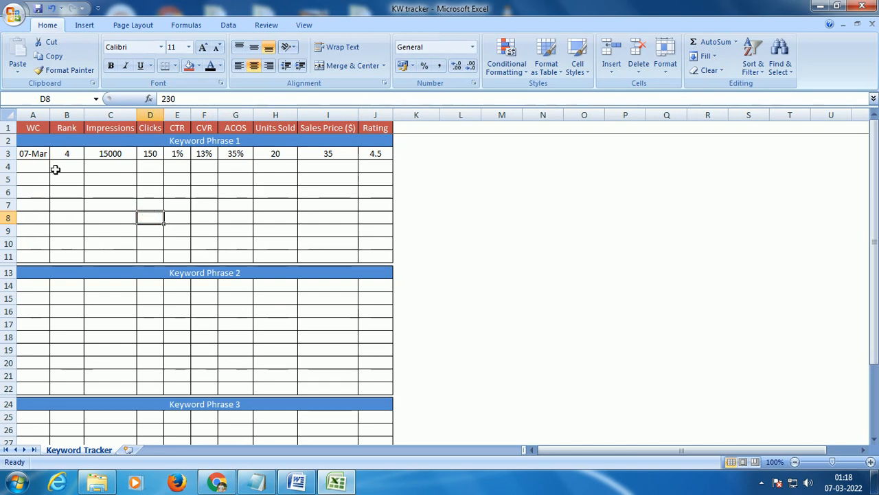
- Examine the first week's entries under Keyword Phrase 1: week date, rank, CVR and ACOS
{"action": "left_click", "coordinate": [41, 111]}
{"action": "left_click", "coordinate": [33, 153]}
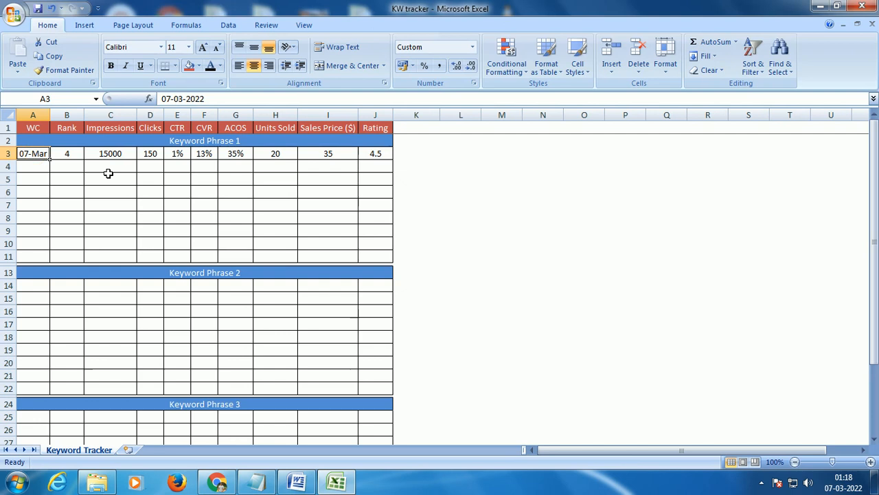
{"action": "left_click", "coordinate": [167, 142]}
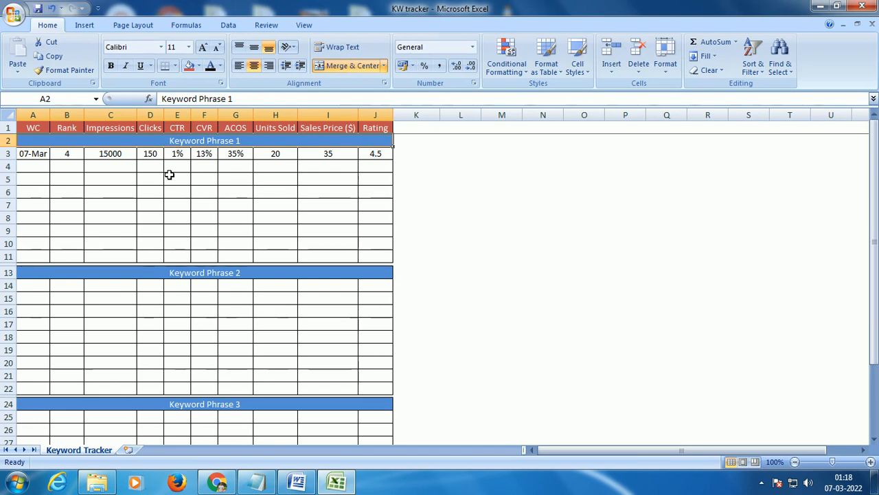
{"action": "left_click", "coordinate": [73, 155]}
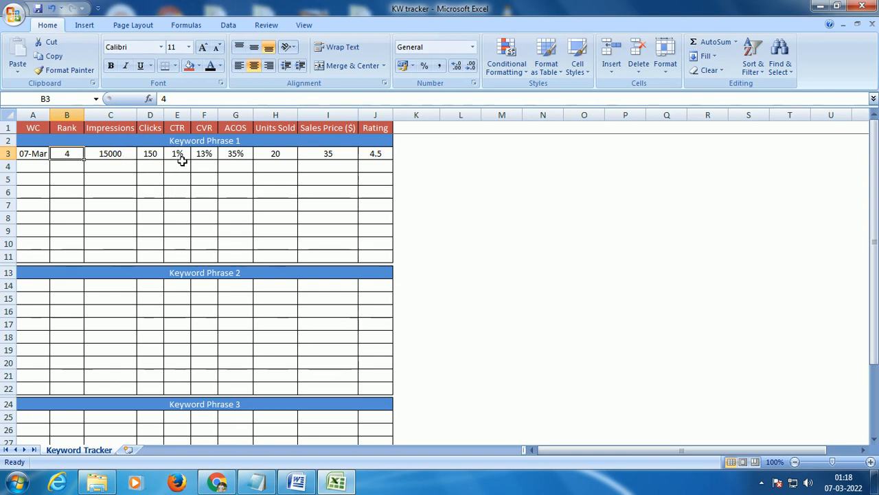
{"action": "left_click", "coordinate": [212, 154]}
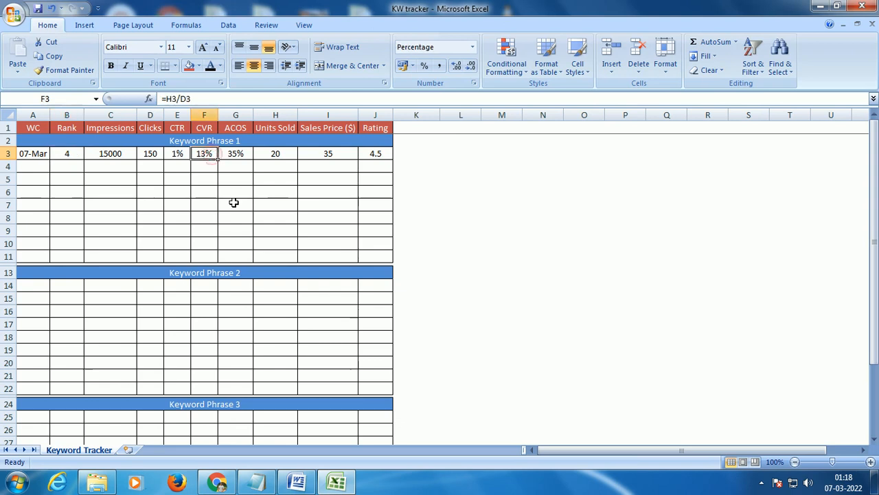
{"action": "left_click", "coordinate": [244, 157]}
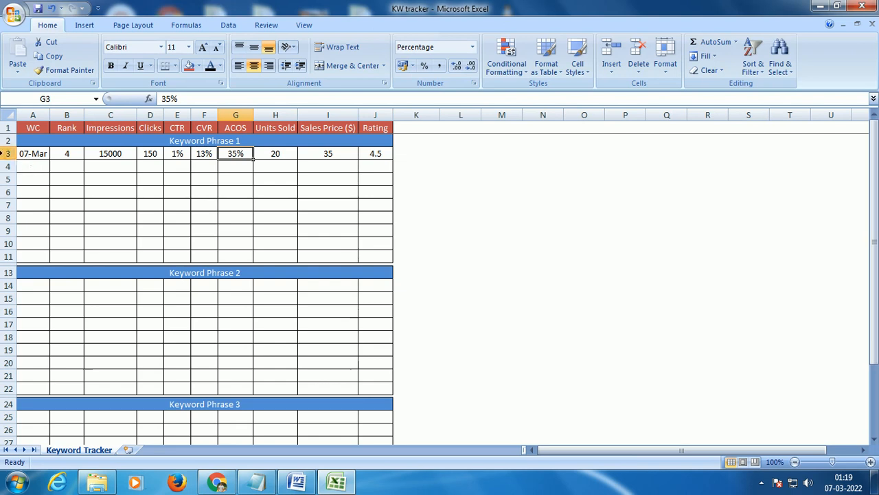
- Set the font colour of rows 3 to 11 under Keyword Phrase 1 to black
{"action": "left_click_drag", "start_coordinate": [9, 153], "coordinate": [6, 256]}
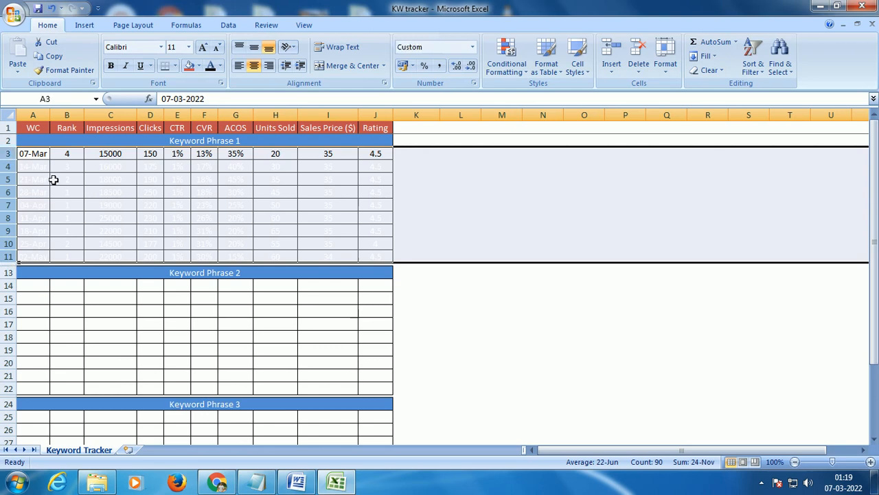
{"action": "left_click", "coordinate": [210, 66]}
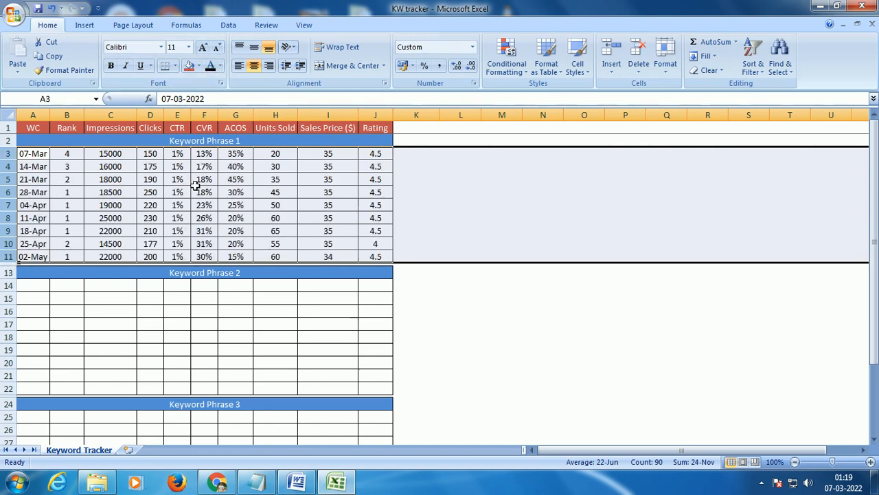
{"action": "left_click", "coordinate": [442, 169]}
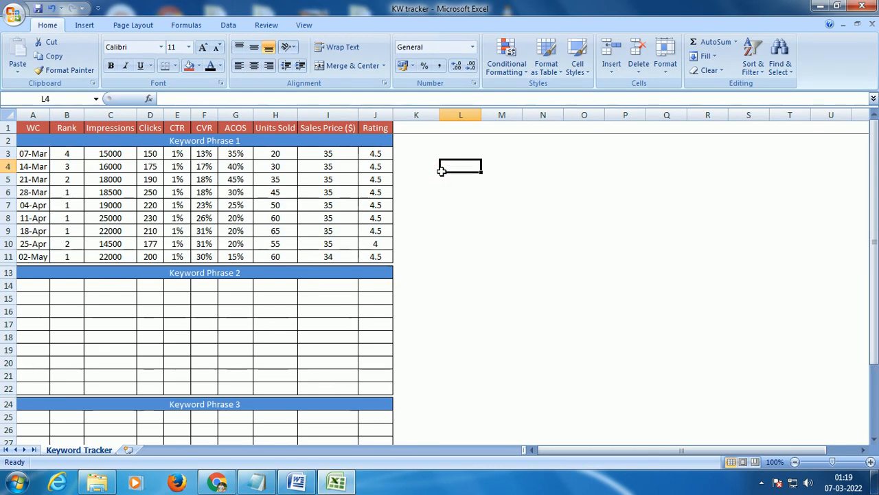
- Examine the first week's row and compare its rank and ACOS with those of the 14-Mar week
{"action": "left_click", "coordinate": [4, 153]}
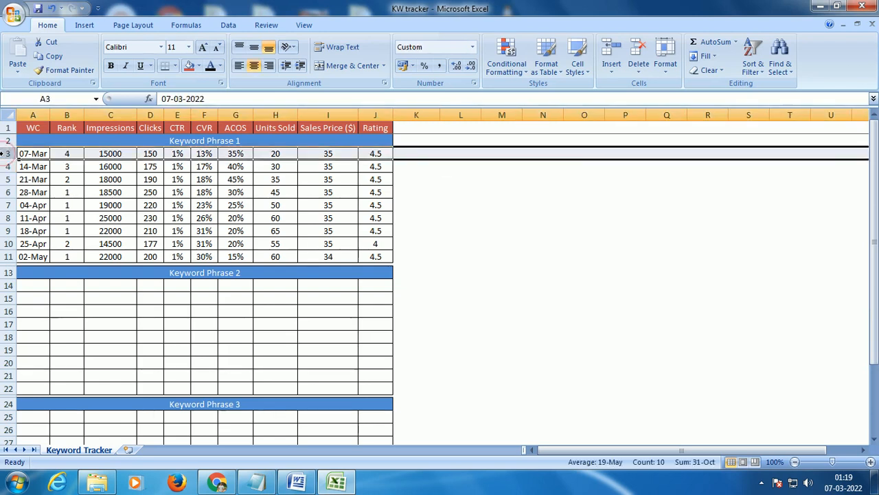
{"action": "left_click", "coordinate": [18, 152]}
{"action": "left_click", "coordinate": [25, 153]}
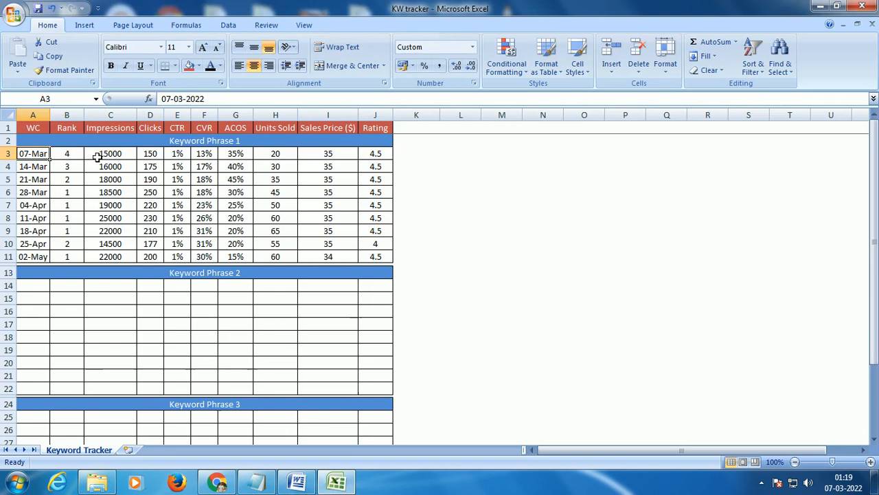
{"action": "left_click", "coordinate": [127, 153]}
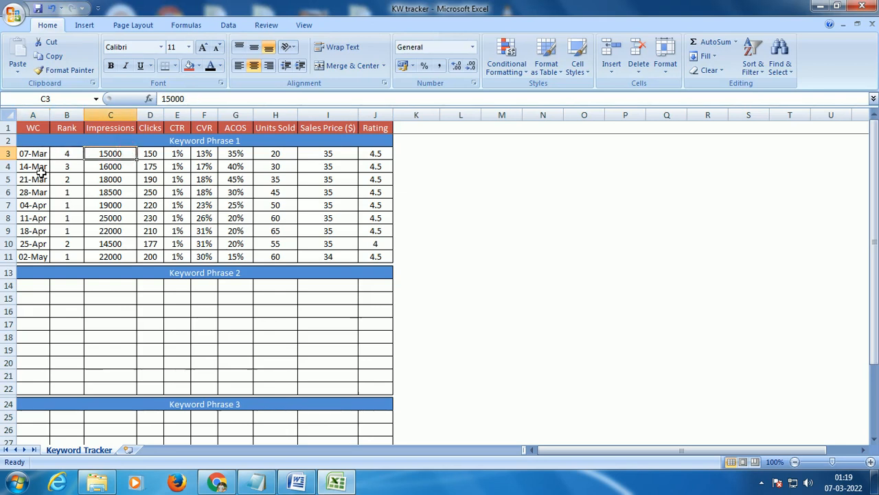
{"action": "left_click", "coordinate": [73, 151]}
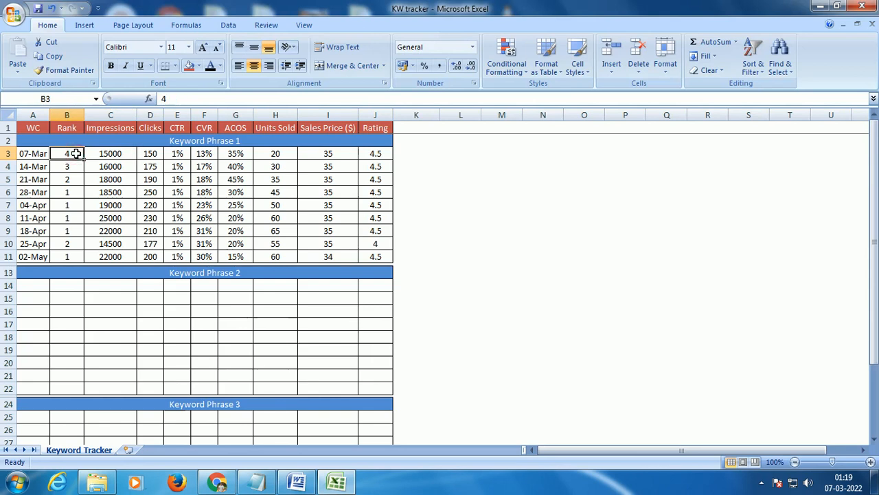
{"action": "left_click", "coordinate": [73, 169]}
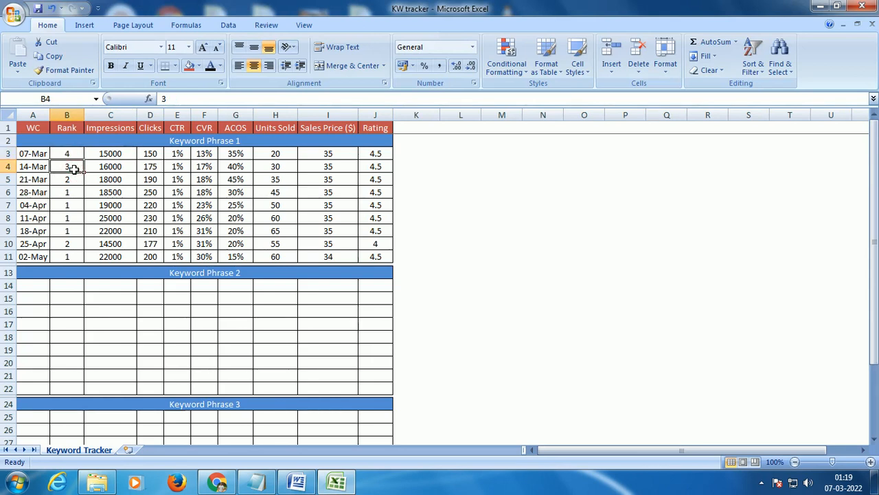
{"action": "left_click", "coordinate": [235, 150]}
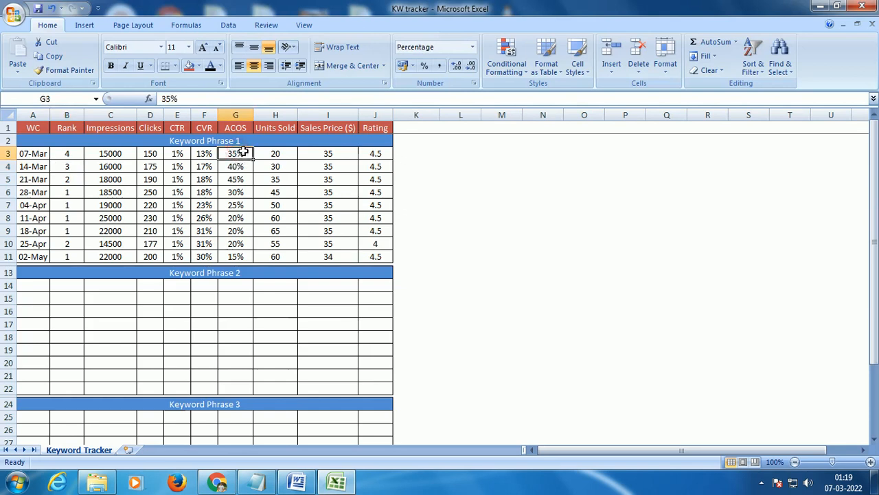
{"action": "left_click", "coordinate": [236, 170]}
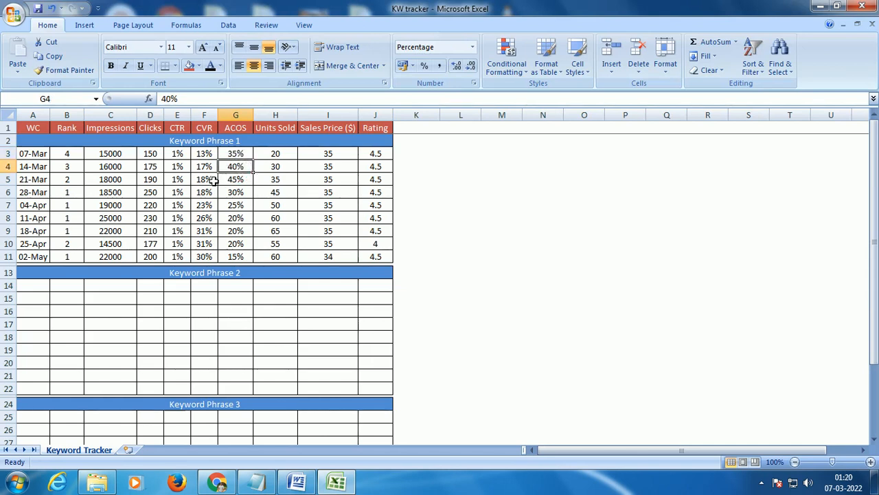
- Compare the weekly rows from 07-Mar to 28-Mar, ending on the rank for the 28-Mar week
{"action": "left_click", "coordinate": [9, 167]}
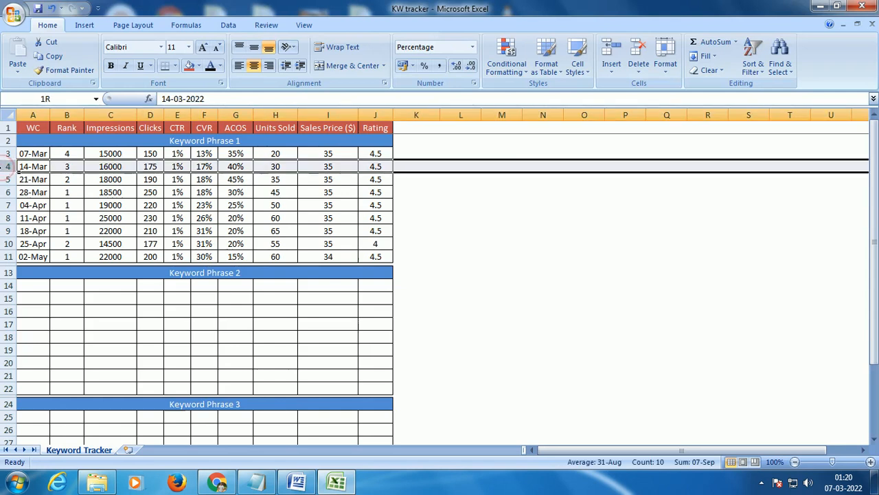
{"action": "left_click", "coordinate": [9, 179]}
{"action": "left_click", "coordinate": [8, 192]}
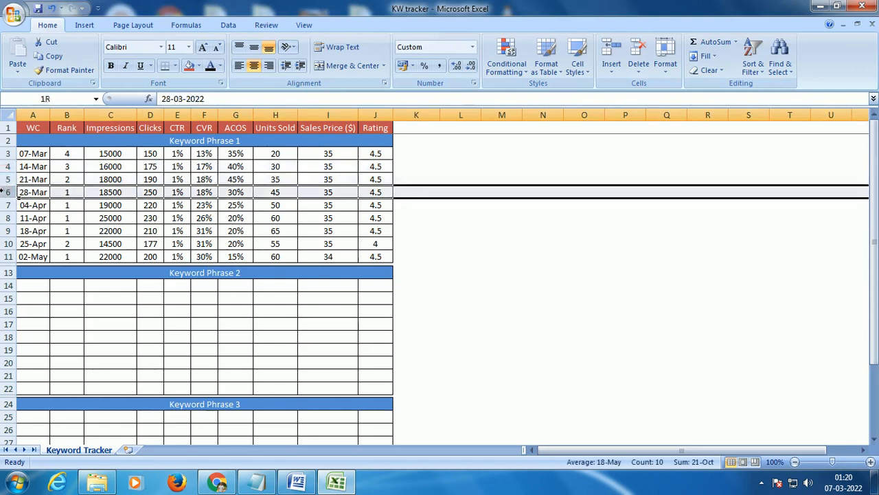
{"action": "left_click", "coordinate": [6, 154]}
{"action": "left_click", "coordinate": [5, 166]}
{"action": "left_click", "coordinate": [5, 179]}
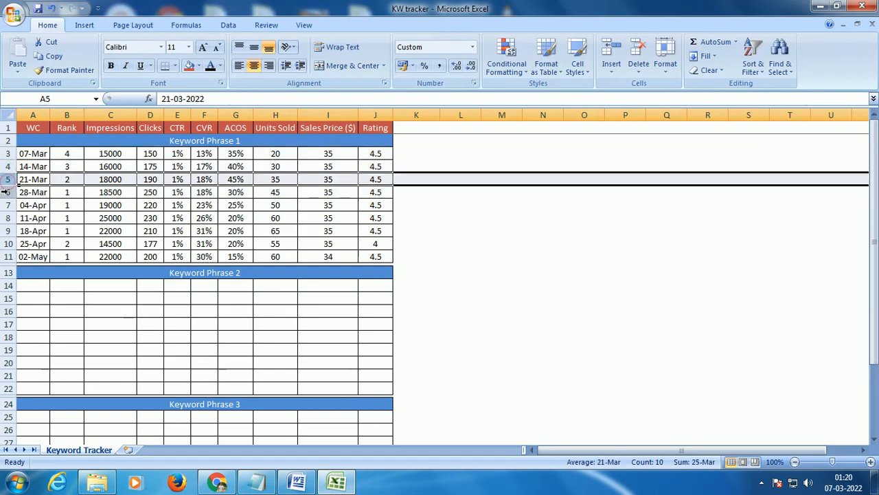
{"action": "left_click", "coordinate": [5, 193]}
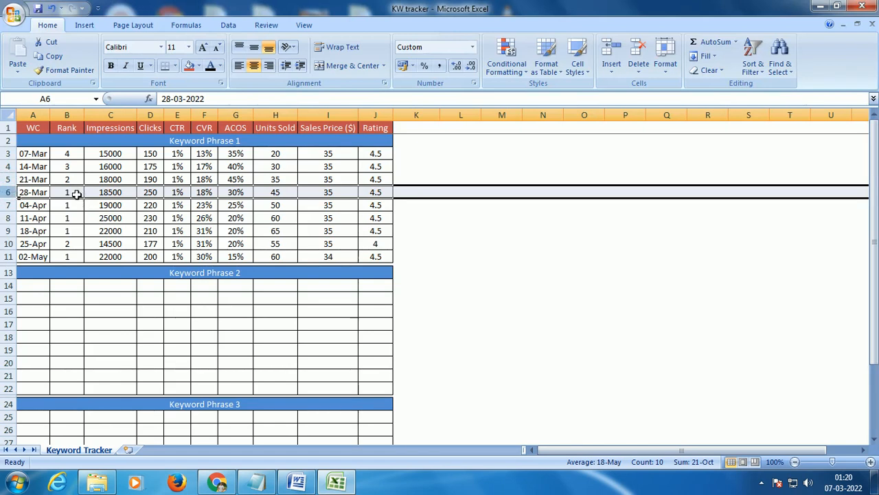
{"action": "left_click", "coordinate": [77, 194]}
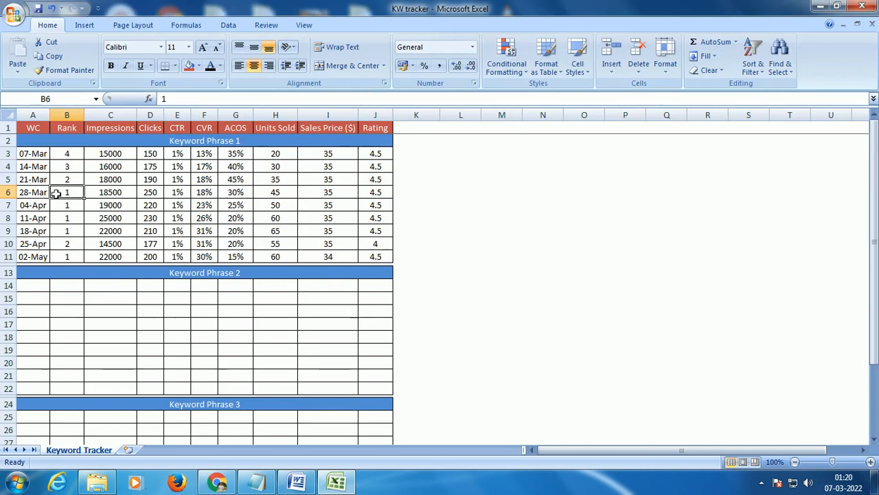
- Review the rank for the weeks from 28-Mar to 18-Apr and the ACOS for the weeks from 28-Mar to 25-Apr
{"action": "left_click", "coordinate": [6, 193]}
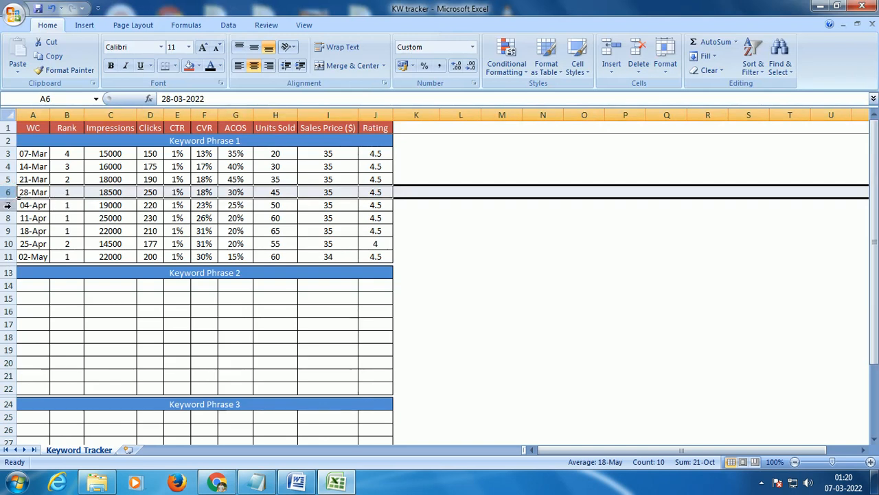
{"action": "left_click", "coordinate": [7, 205]}
{"action": "left_click", "coordinate": [7, 217]}
{"action": "left_click", "coordinate": [8, 231]}
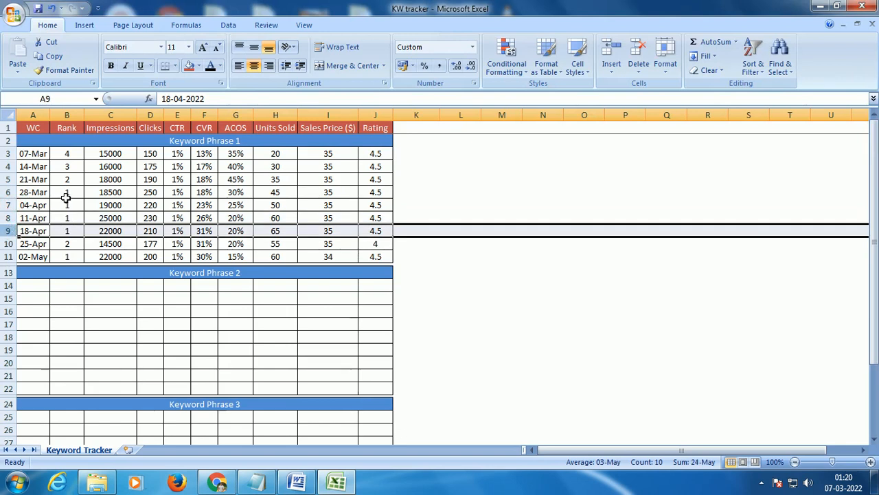
{"action": "left_click_drag", "start_coordinate": [66, 195], "coordinate": [66, 230]}
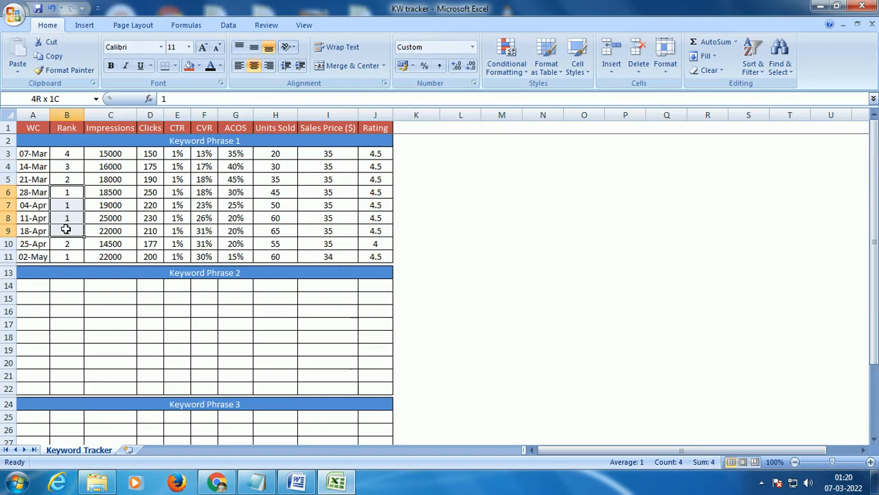
{"action": "left_click_drag", "start_coordinate": [65, 229], "coordinate": [65, 227]}
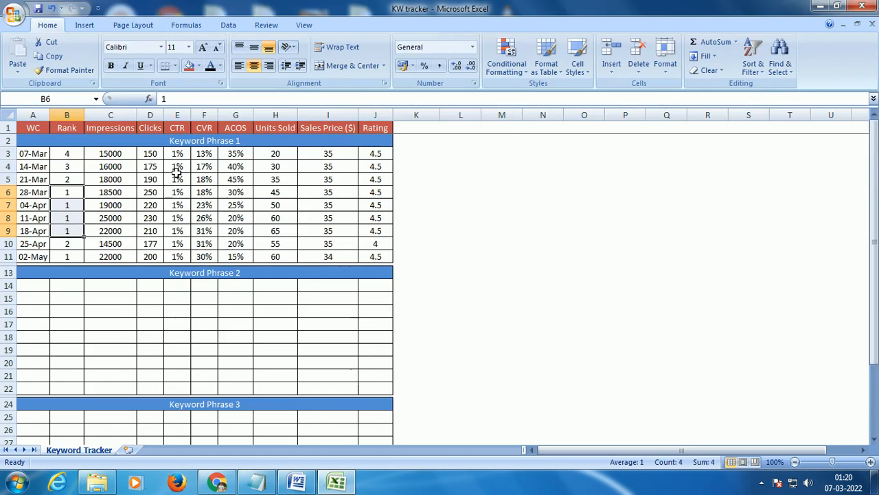
{"action": "left_click_drag", "start_coordinate": [235, 193], "coordinate": [237, 245]}
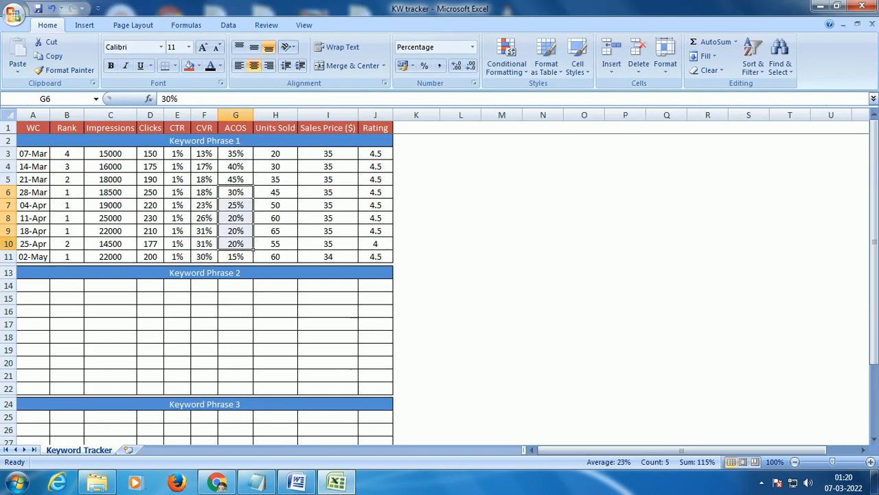
- Compare the rank for the 18-Apr and 25-Apr weeks, and examine the 25-Apr clicks, CTR and CVR
{"action": "left_click", "coordinate": [8, 243]}
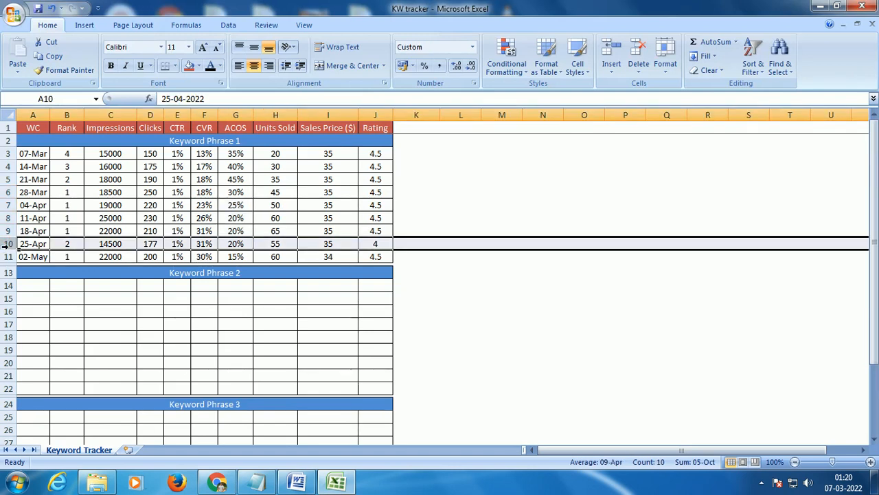
{"action": "left_click", "coordinate": [70, 231]}
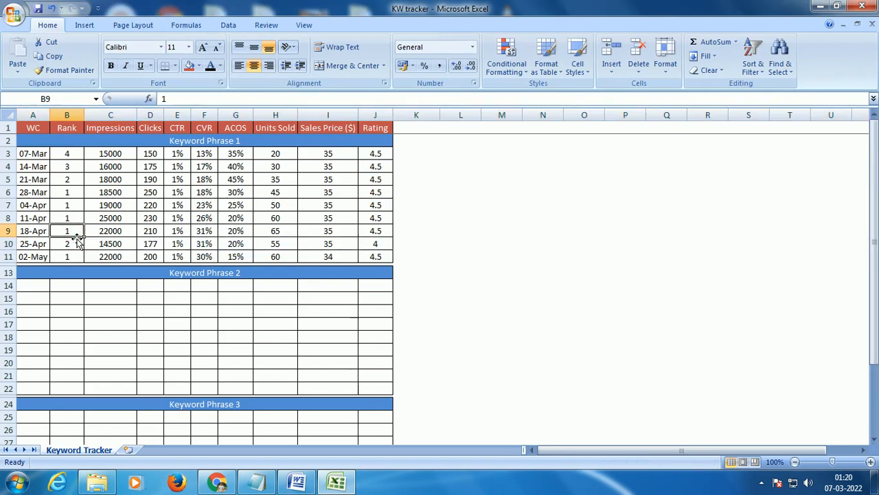
{"action": "left_click", "coordinate": [77, 246]}
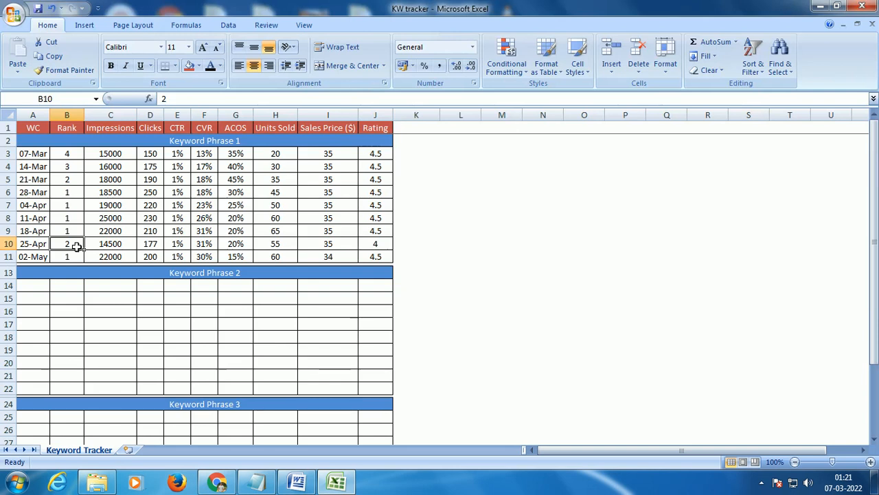
{"action": "left_click", "coordinate": [68, 231]}
{"action": "left_click", "coordinate": [69, 242]}
{"action": "left_click", "coordinate": [5, 244]}
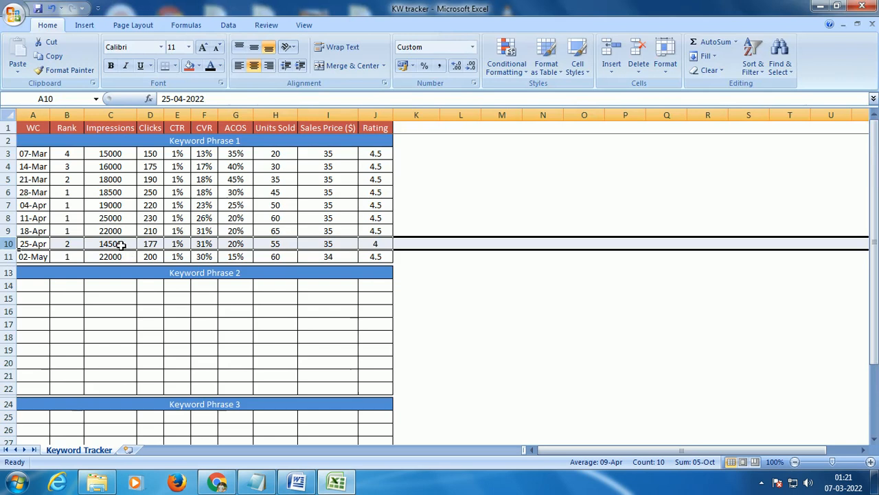
{"action": "left_click", "coordinate": [147, 246]}
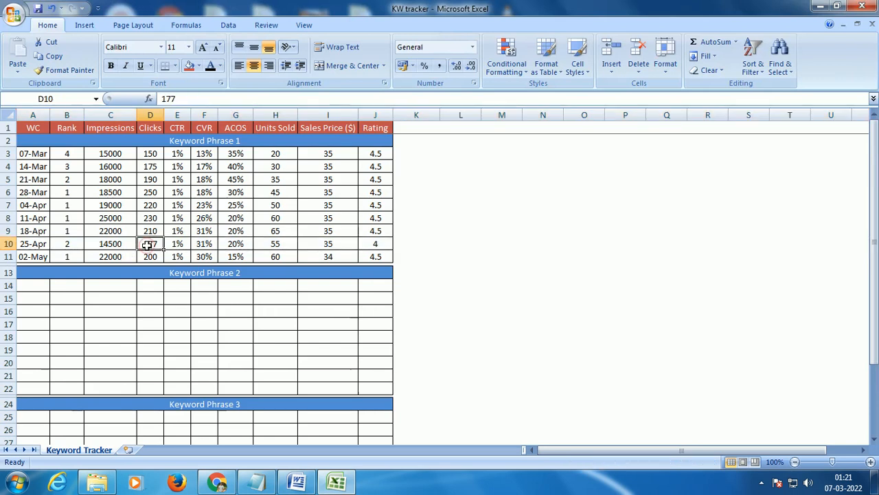
{"action": "left_click", "coordinate": [182, 248]}
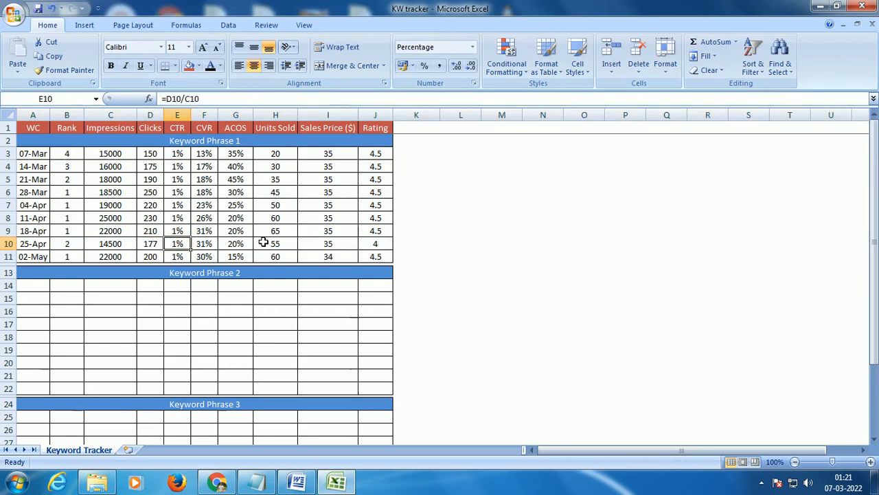
{"action": "left_click", "coordinate": [205, 244]}
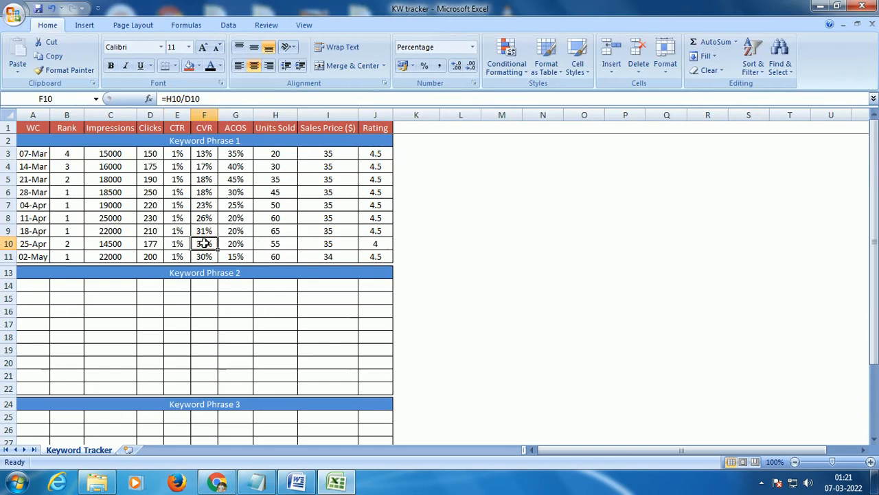
- Examine the 25-Apr week's rank and rating against the 18-Apr rating, and compare its sales price with the 02-May week
{"action": "left_click", "coordinate": [78, 243]}
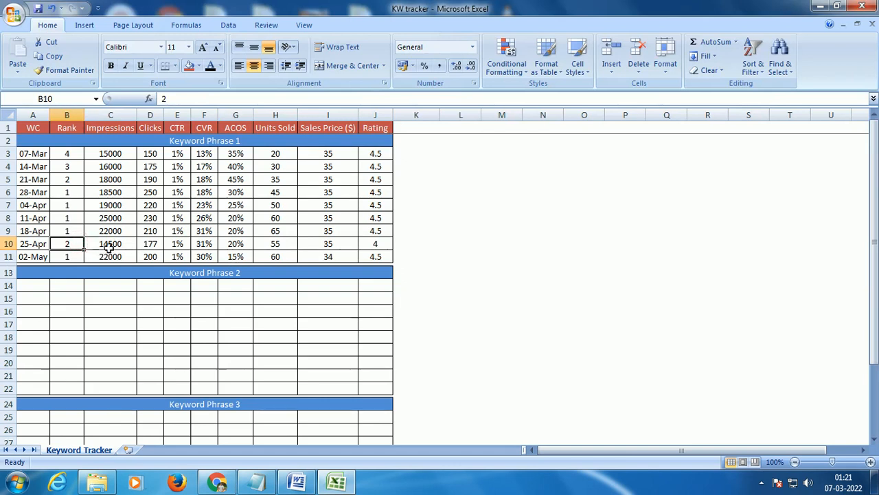
{"action": "left_click_drag", "start_coordinate": [380, 232], "coordinate": [385, 237]}
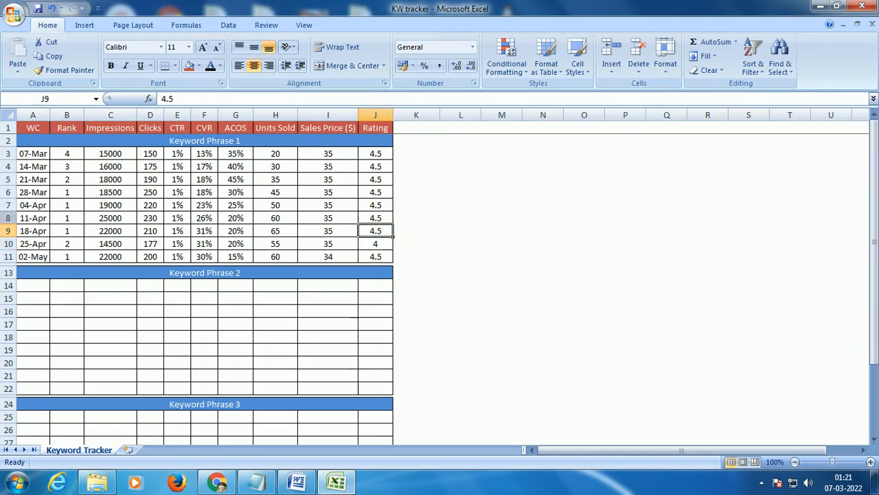
{"action": "left_click", "coordinate": [6, 242]}
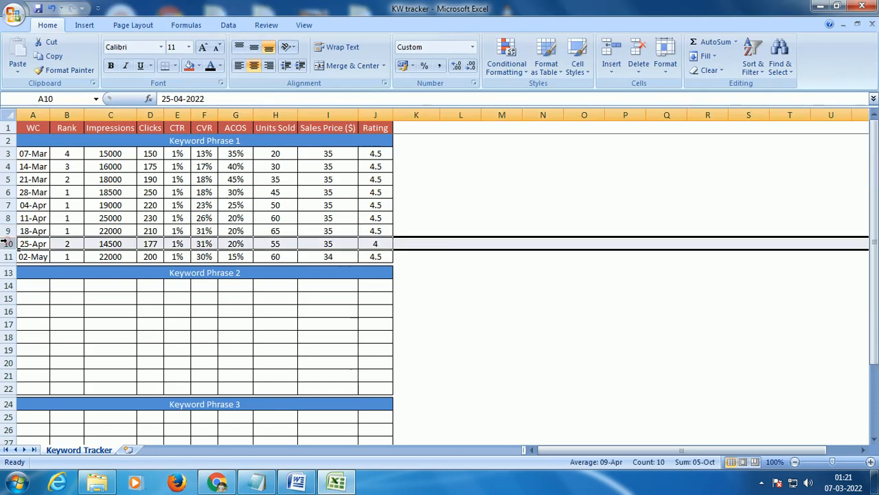
{"action": "left_click", "coordinate": [376, 245]}
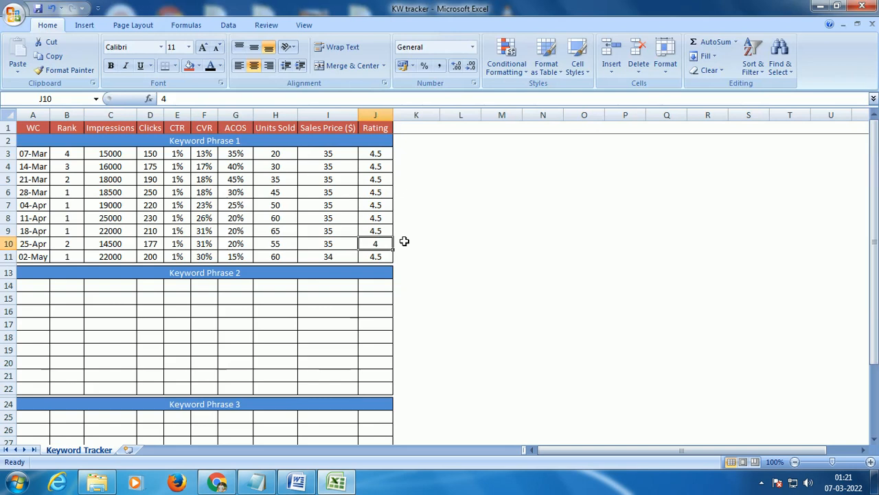
{"action": "left_click", "coordinate": [327, 244]}
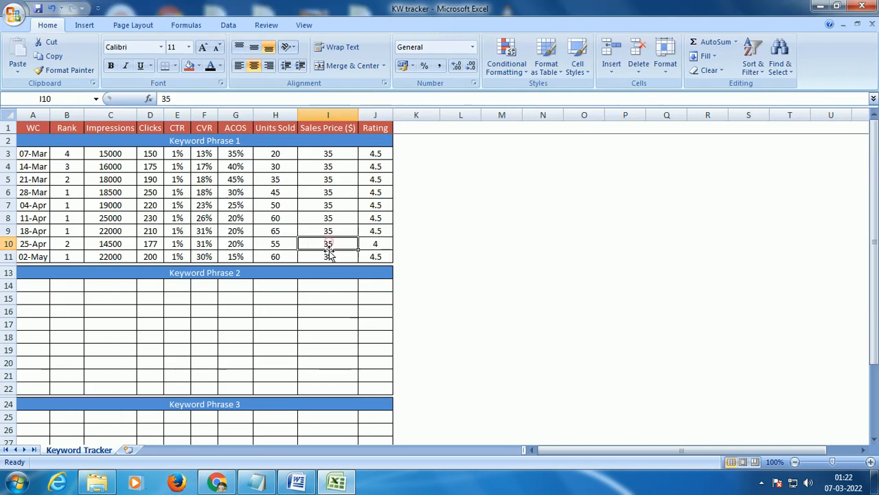
{"action": "left_click", "coordinate": [328, 254]}
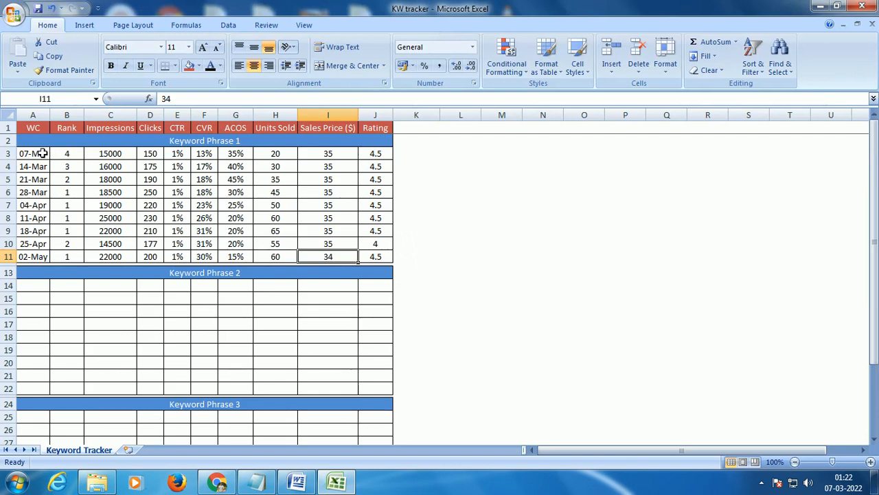
- Review the full weekly data block for Keyword Phrase 1 and look over the Keyword Phrase 2 and Keyword Phrase 3 sections
{"action": "left_click_drag", "start_coordinate": [40, 153], "coordinate": [365, 259]}
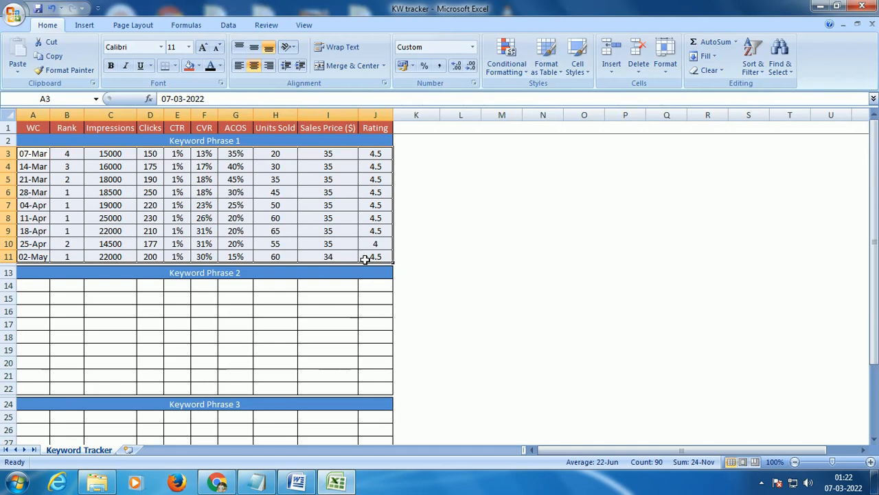
{"action": "left_click", "coordinate": [294, 140]}
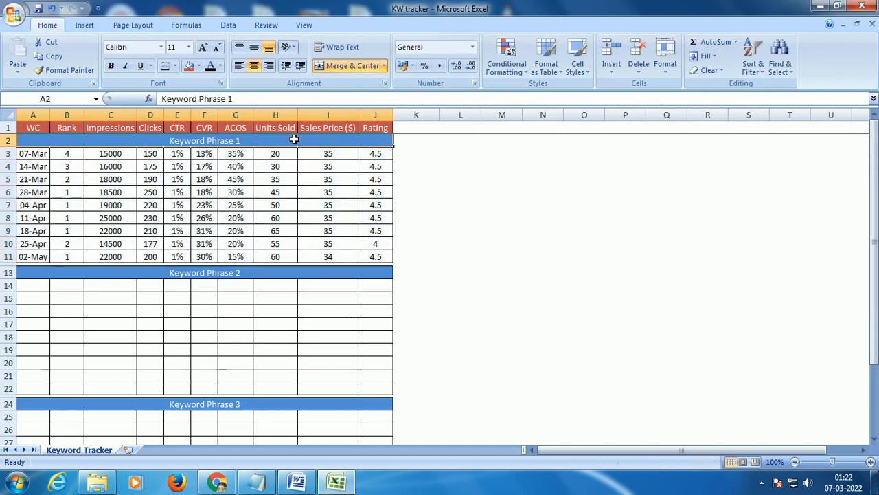
{"action": "scroll", "coordinate": [276, 226], "scroll_direction": "down", "scroll_amount": 1}
{"action": "scroll", "coordinate": [277, 233], "scroll_direction": "up", "scroll_amount": 1}
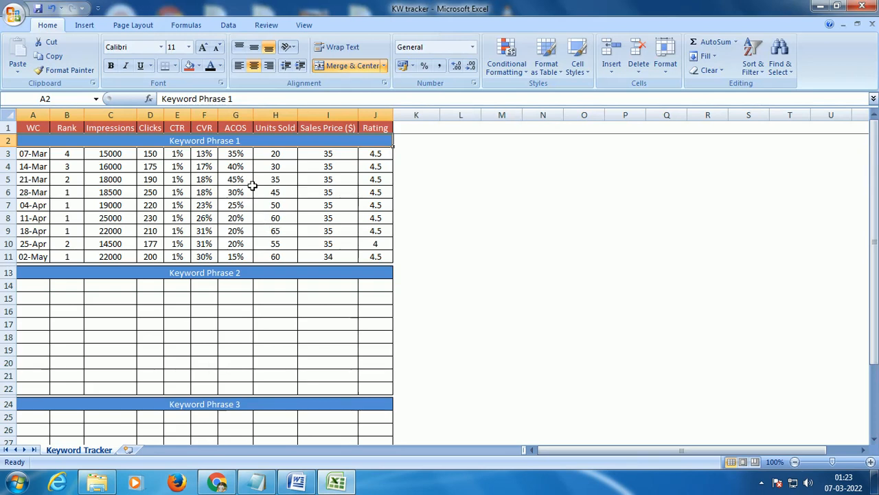
{"action": "scroll", "coordinate": [252, 178], "scroll_direction": "down", "scroll_amount": 2}
{"action": "scroll", "coordinate": [258, 220], "scroll_direction": "up", "scroll_amount": 2}
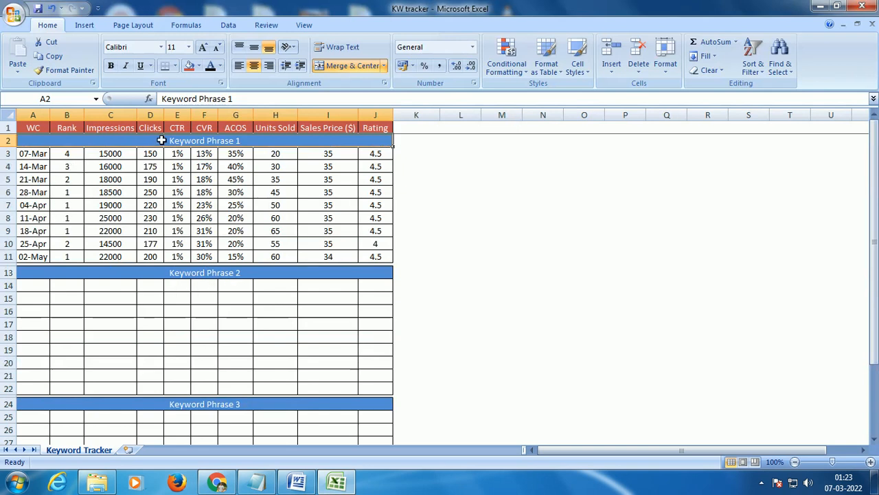
{"action": "scroll", "coordinate": [181, 273], "scroll_direction": "down", "scroll_amount": 4}
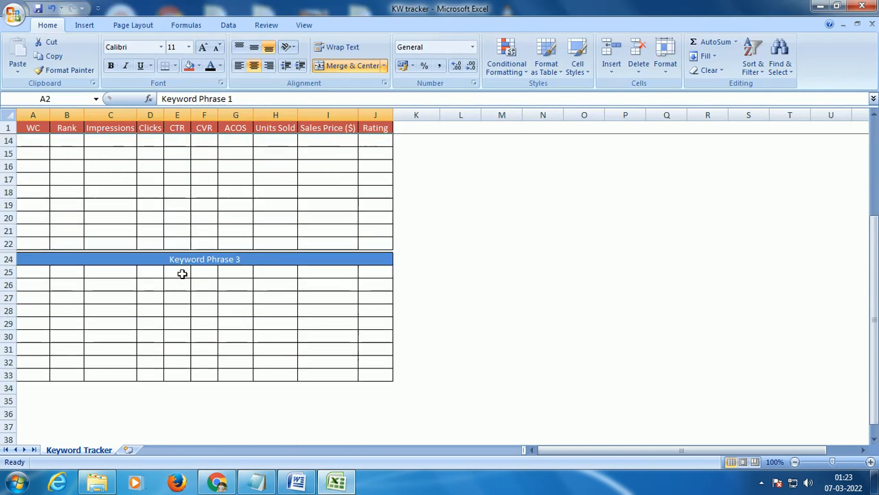
{"action": "scroll", "coordinate": [182, 273], "scroll_direction": "down", "scroll_amount": 3}
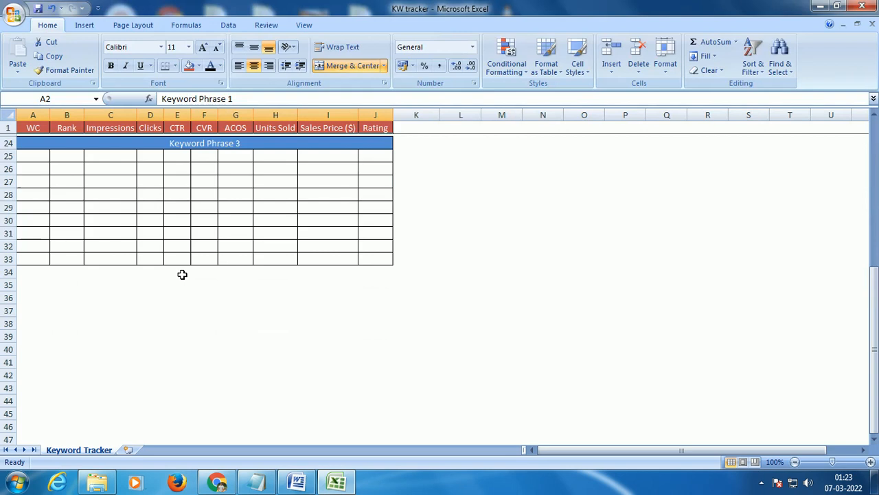
{"action": "scroll", "coordinate": [182, 274], "scroll_direction": "up", "scroll_amount": 7}
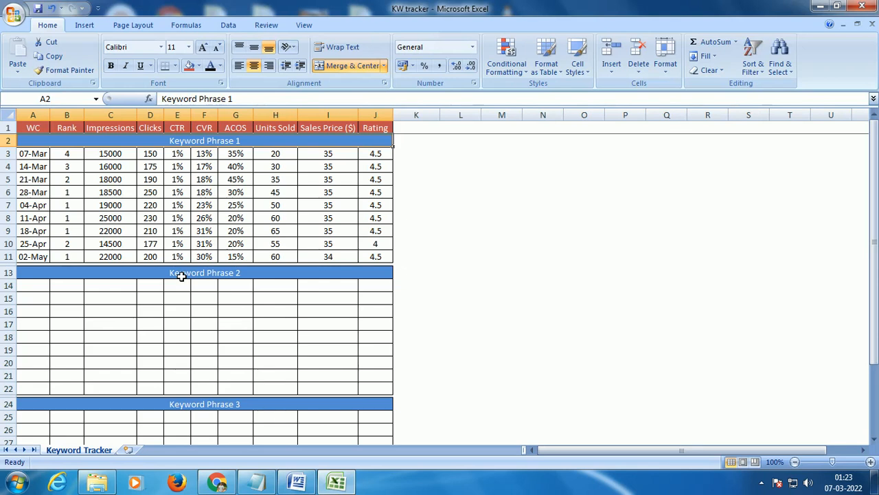
{"action": "scroll", "coordinate": [182, 303], "scroll_direction": "down", "scroll_amount": 1}
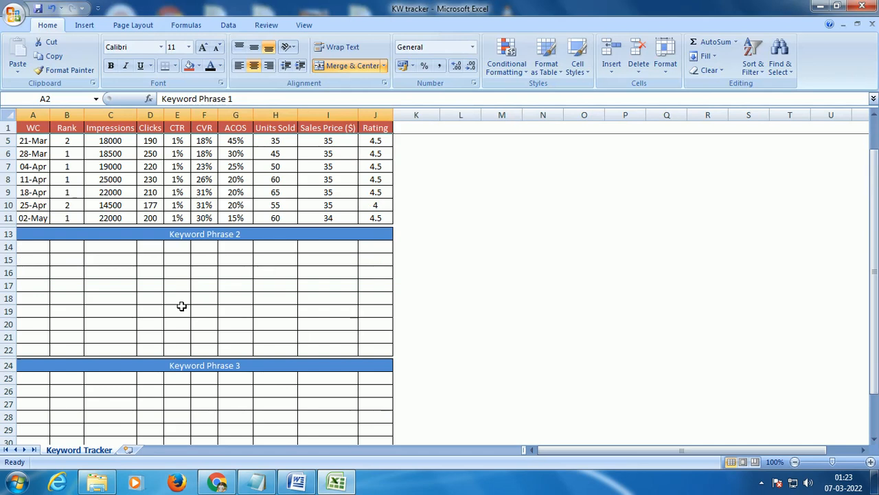
{"action": "scroll", "coordinate": [181, 310], "scroll_direction": "up", "scroll_amount": 1}
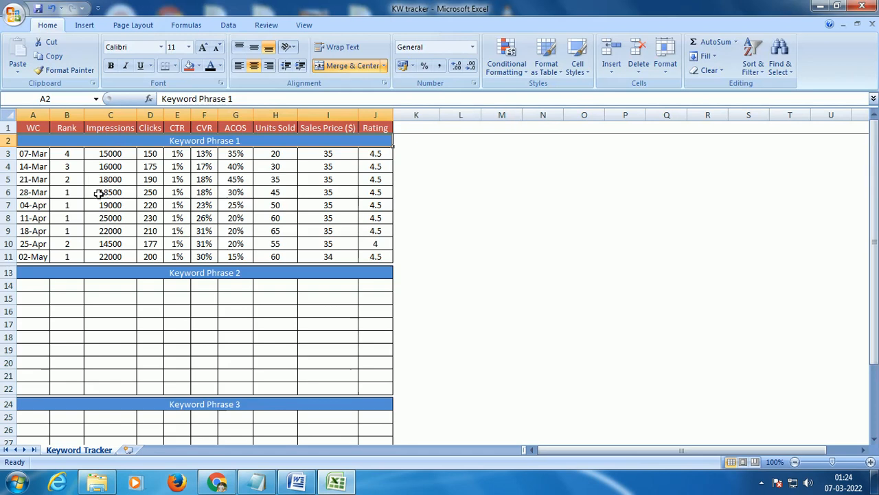
{"action": "scroll", "coordinate": [98, 194], "scroll_direction": "down", "scroll_amount": 2}
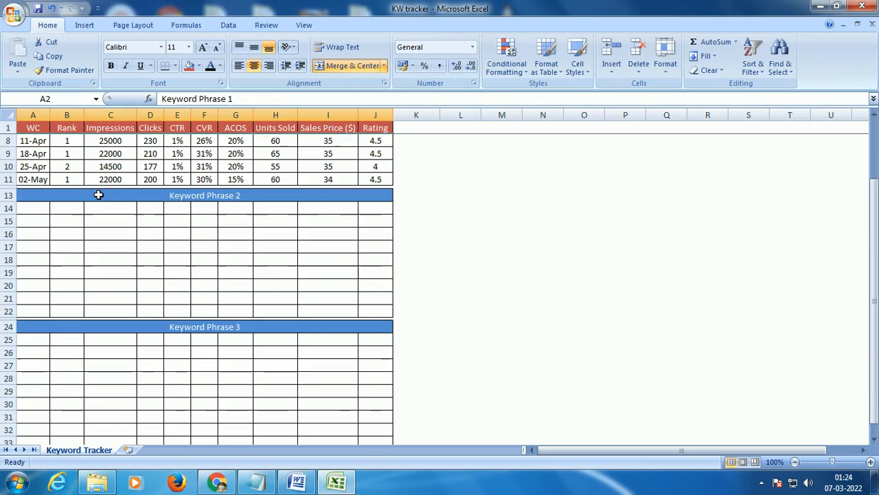
{"action": "scroll", "coordinate": [82, 248], "scroll_direction": "down", "scroll_amount": 2}
{"action": "scroll", "coordinate": [82, 248], "scroll_direction": "up", "scroll_amount": 4}
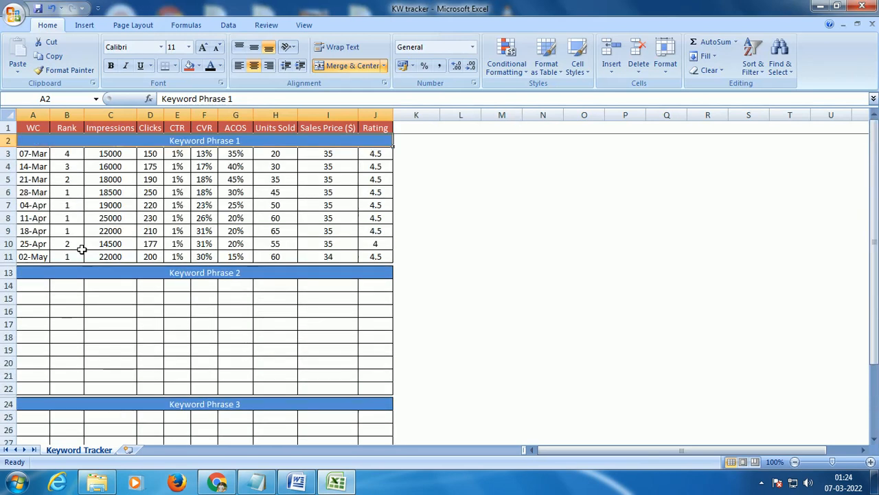